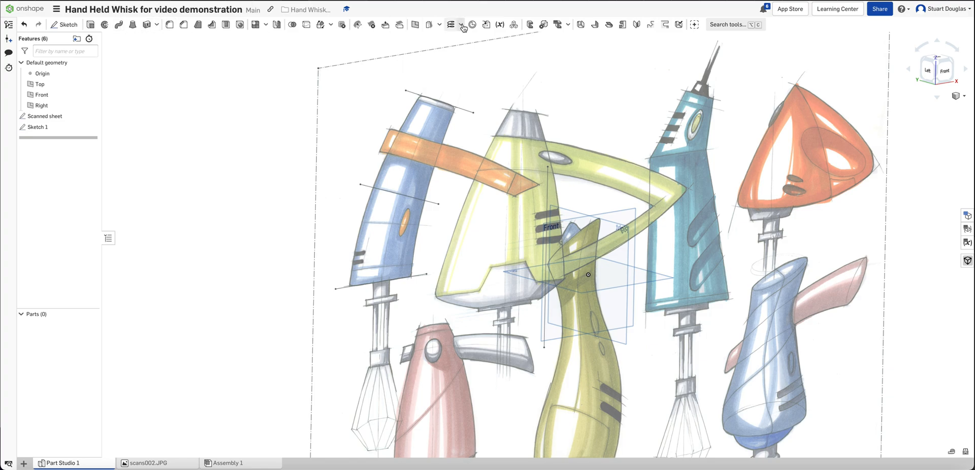
Create a line-angle plane at 90 degrees through the sketch line at the blue whisk body's base
{"action": "left_click", "coordinate": [415, 25]}
{"action": "left_click", "coordinate": [361, 287]}
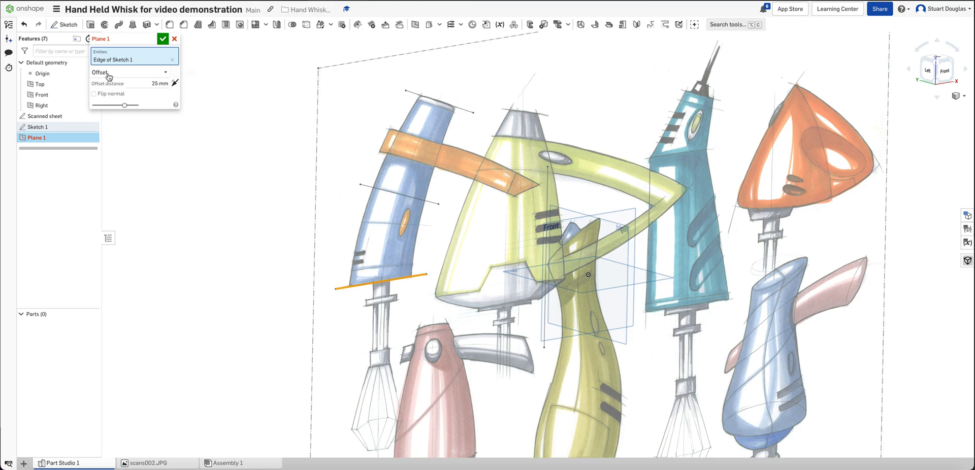
{"action": "left_click", "coordinate": [166, 74]}
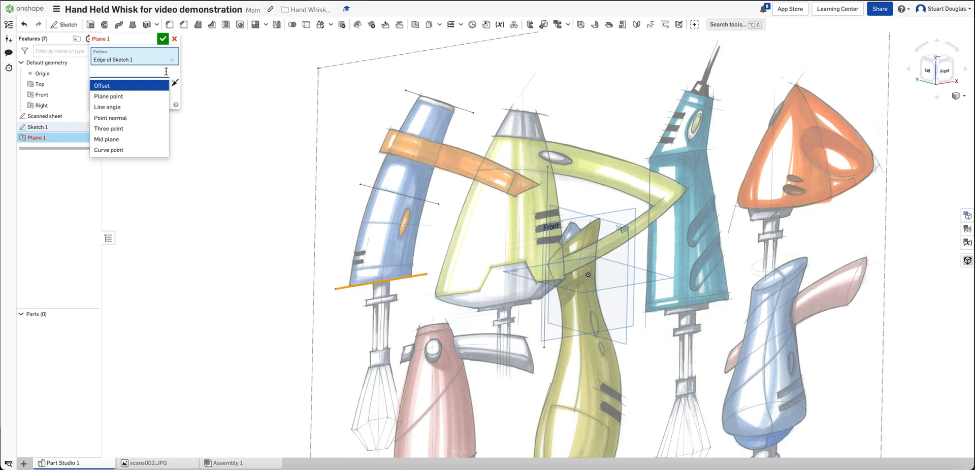
{"action": "left_click", "coordinate": [141, 107]}
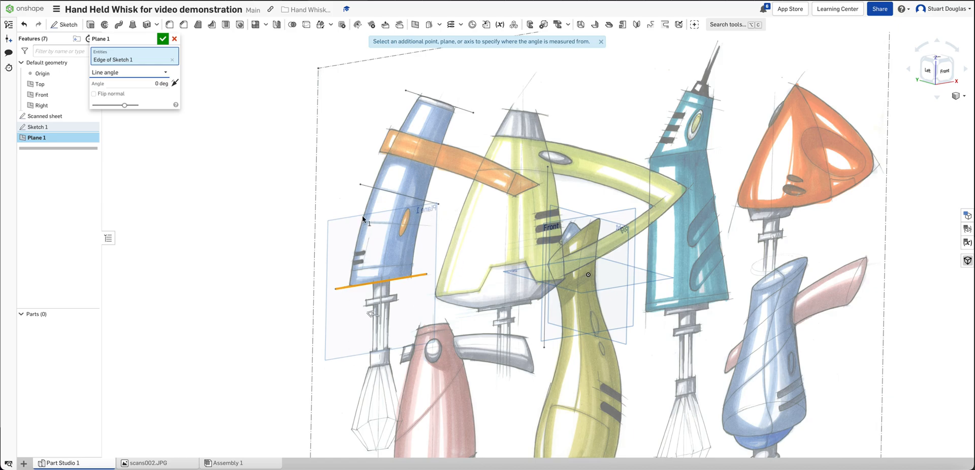
{"action": "left_click", "coordinate": [160, 83]}
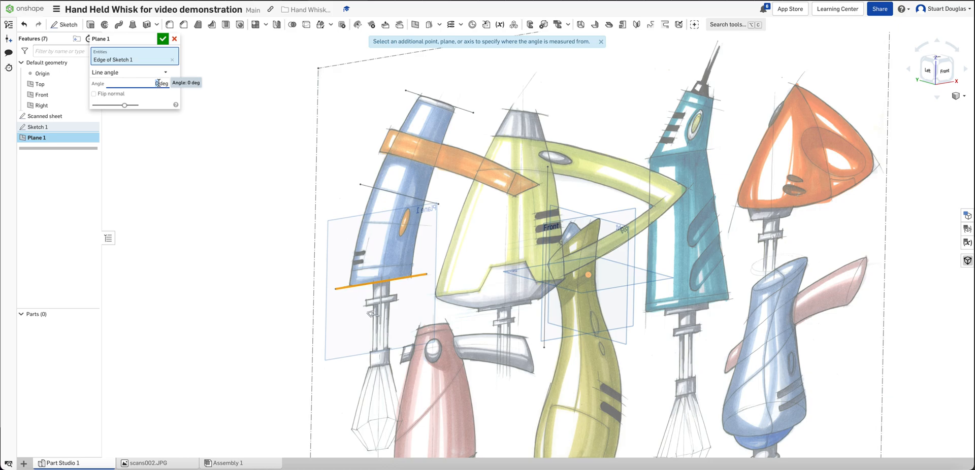
{"action": "type", "text": "90"}
{"action": "key", "text": "Return"}
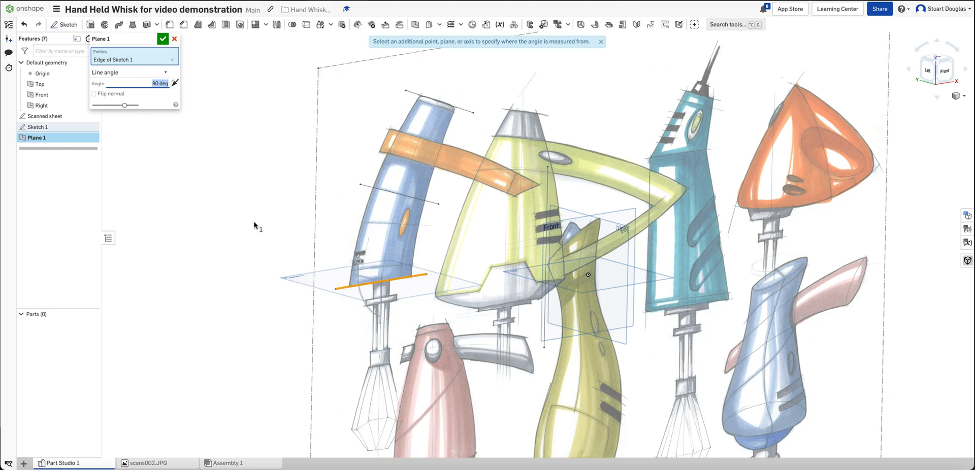
{"action": "mouse_move", "coordinate": [224, 226]}
{"action": "right_mouse_down"}
{"action": "mouse_move", "coordinate": [253, 224]}
{"action": "mouse_move", "coordinate": [220, 231]}
{"action": "mouse_move", "coordinate": [210, 245]}
{"action": "mouse_move", "coordinate": [220, 279]}
{"action": "mouse_move", "coordinate": [208, 252]}
{"action": "mouse_move", "coordinate": [211, 195]}
{"action": "mouse_move", "coordinate": [211, 233]}
{"action": "right_mouse_up"}
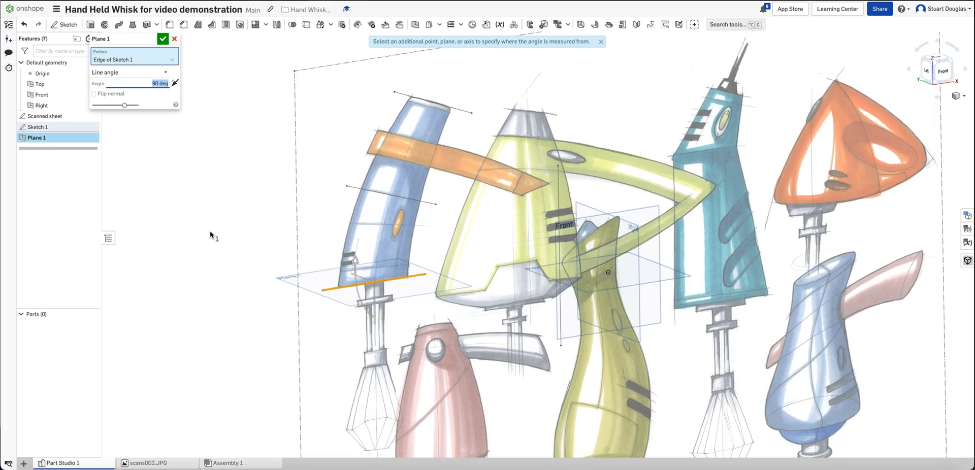
{"action": "left_click", "coordinate": [162, 39]}
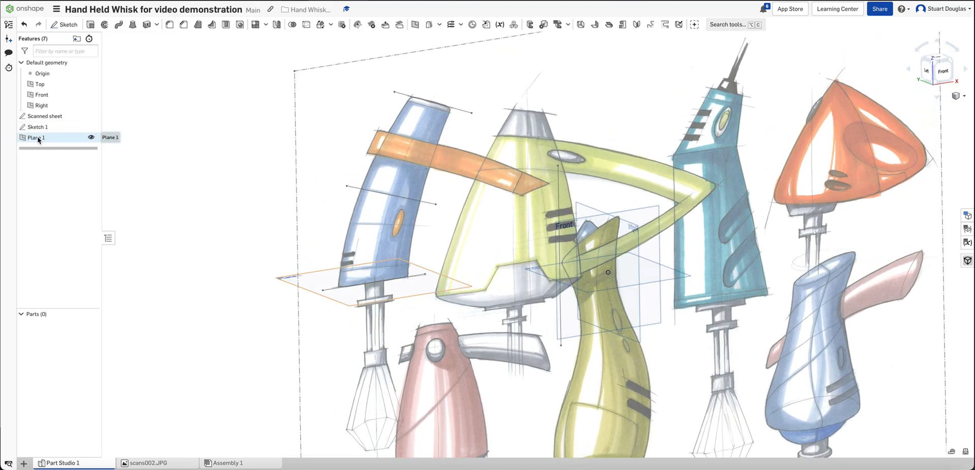
Create a line-angle plane at 90 degrees through the sketch line across the middle of the blue whisk body
{"action": "left_click", "coordinate": [414, 24]}
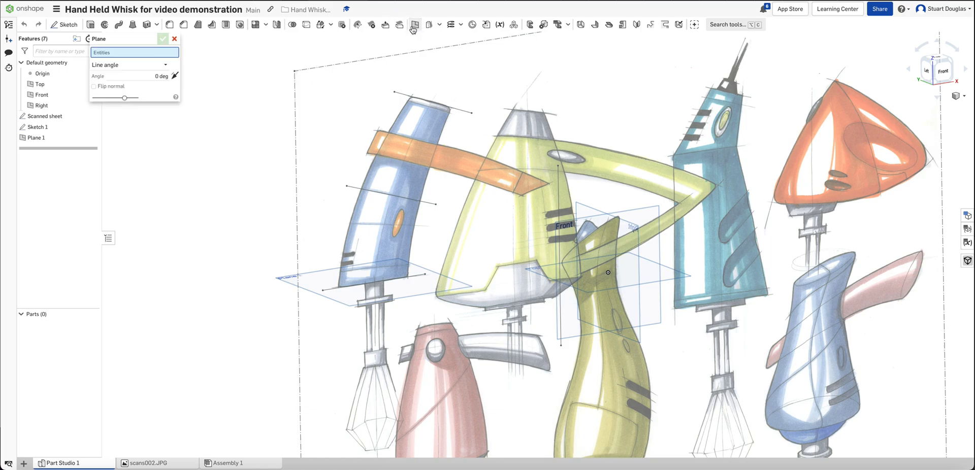
{"action": "left_click", "coordinate": [361, 189]}
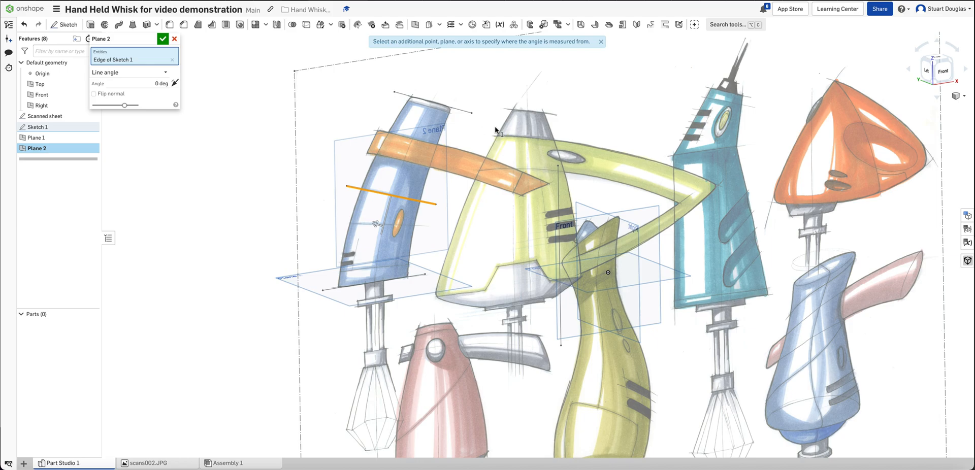
{"action": "left_click", "coordinate": [162, 85]}
{"action": "type", "text": "9"}
{"action": "key", "text": "Return"}
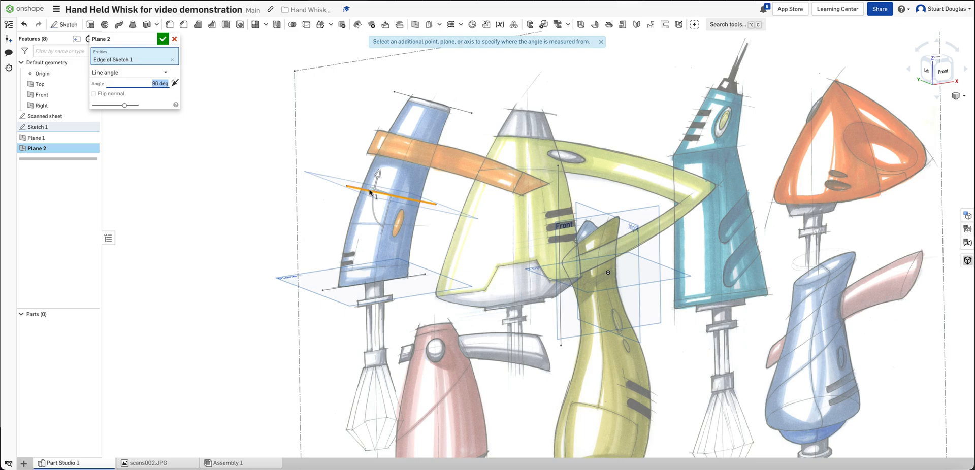
{"action": "left_click", "coordinate": [163, 39]}
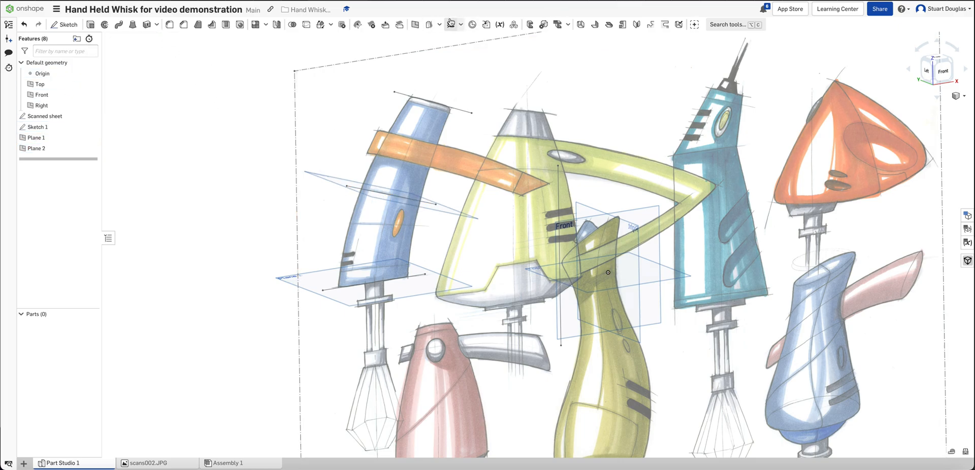
Create a line-angle plane at 90 degrees through the sketch line at the blue whisk body's upper end
{"action": "left_click", "coordinate": [415, 24]}
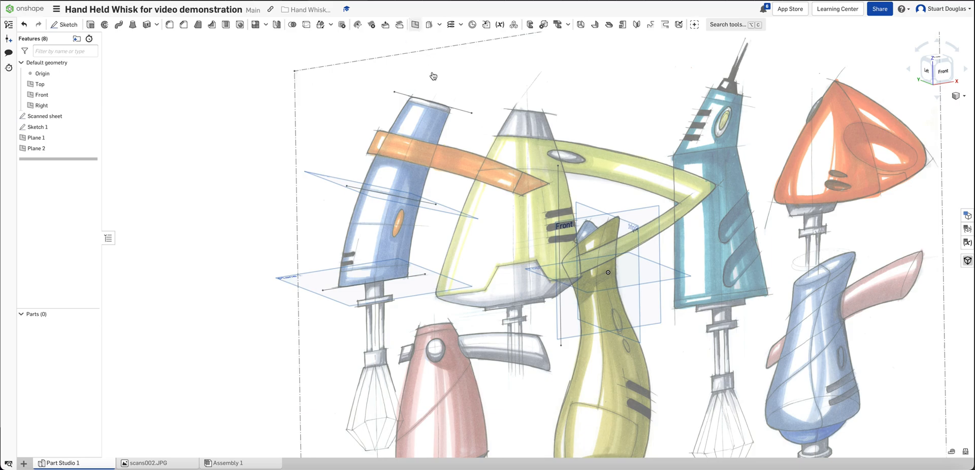
{"action": "left_click", "coordinate": [407, 95]}
{"action": "left_click", "coordinate": [157, 83]}
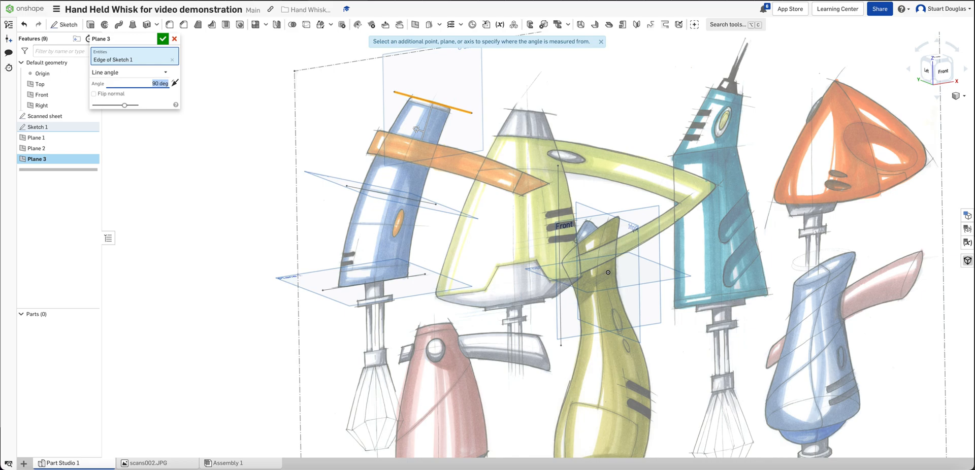
{"action": "key", "text": "Return"}
{"action": "key", "text": "Return"}
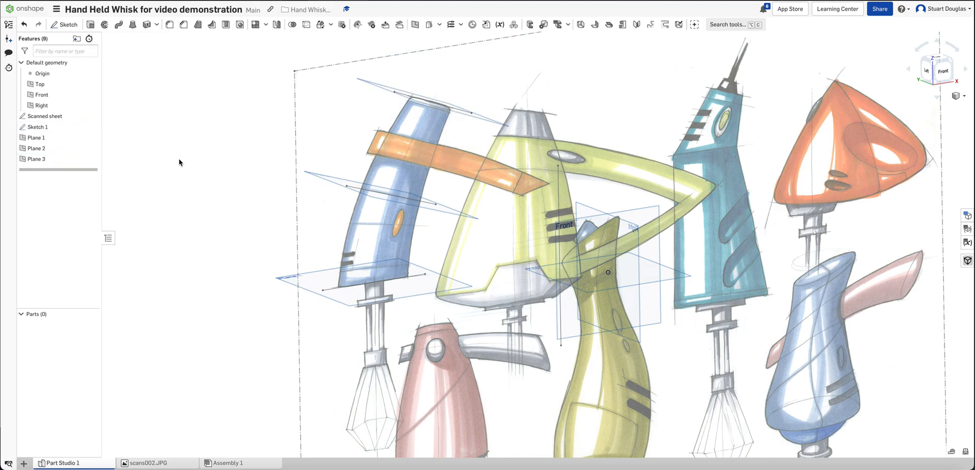
Start a sketch on Plane 1 and draw a circle about 100 mm in diameter centred on the blue body's base line
{"action": "right_click_drag", "start_coordinate": [322, 168], "coordinate": [349, 180]}
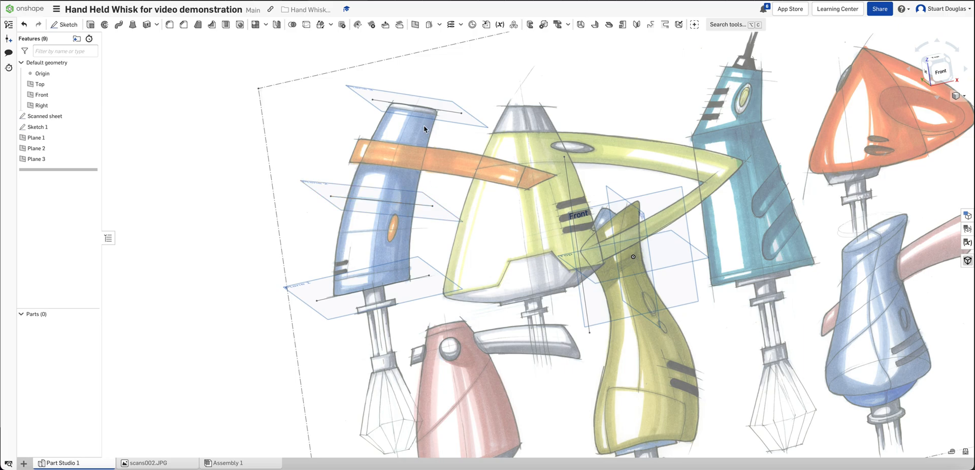
{"action": "left_click", "coordinate": [70, 25]}
{"action": "left_click", "coordinate": [327, 317]}
{"action": "left_click", "coordinate": [933, 58]}
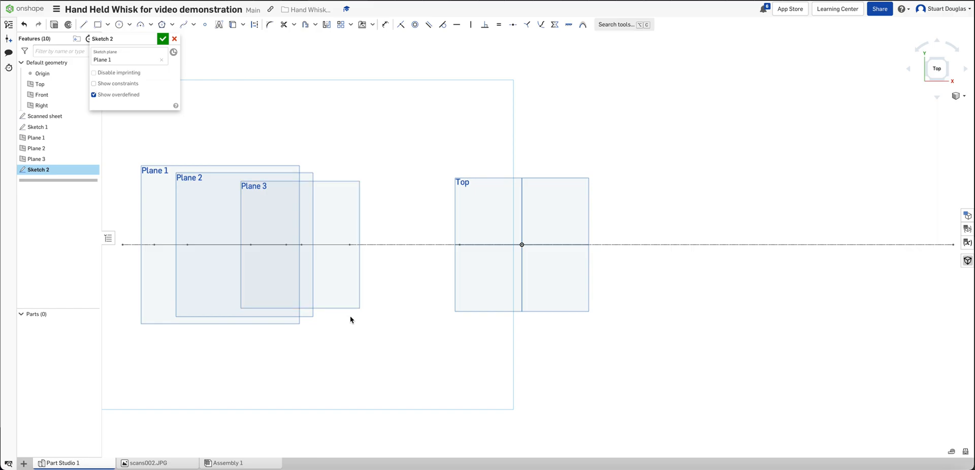
{"action": "mouse_move", "coordinate": [378, 335]}
{"action": "right_mouse_down"}
{"action": "mouse_move", "coordinate": [379, 325]}
{"action": "mouse_move", "coordinate": [380, 336]}
{"action": "right_mouse_up"}
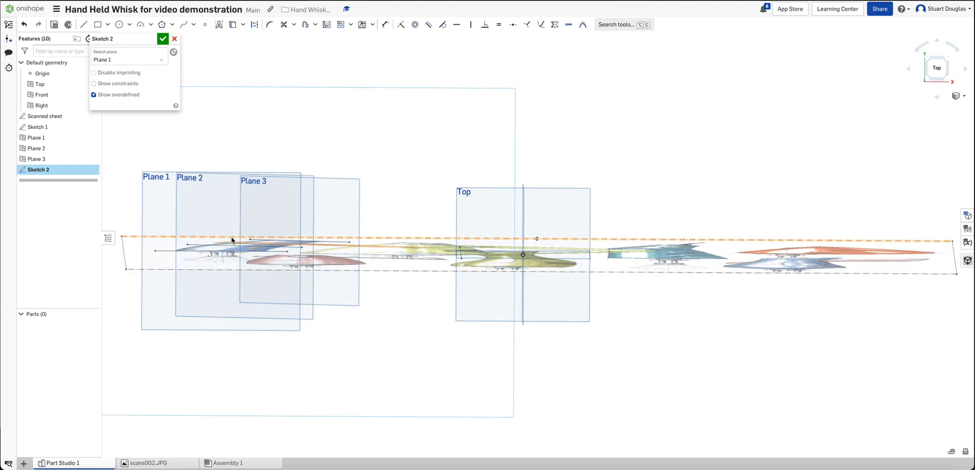
{"action": "left_click", "coordinate": [118, 24]}
{"action": "scroll", "coordinate": [187, 251], "scroll_direction": "up", "scroll_amount": 5}
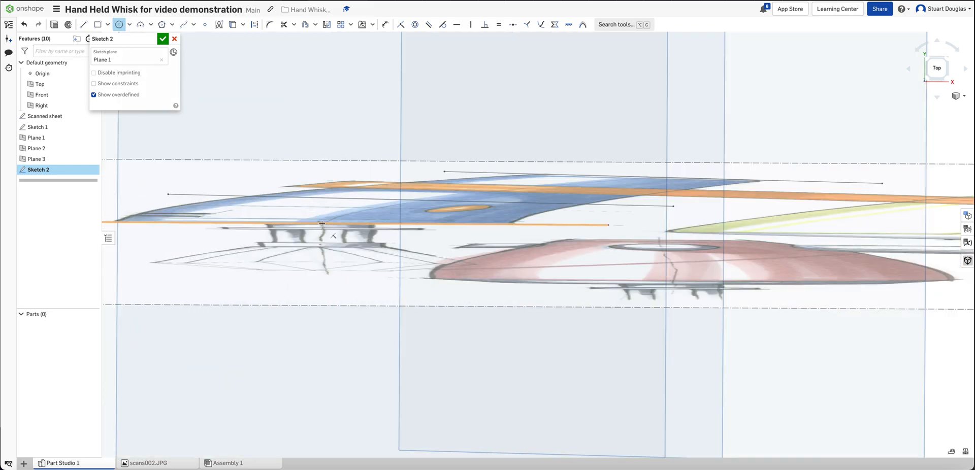
{"action": "left_click", "coordinate": [320, 223]}
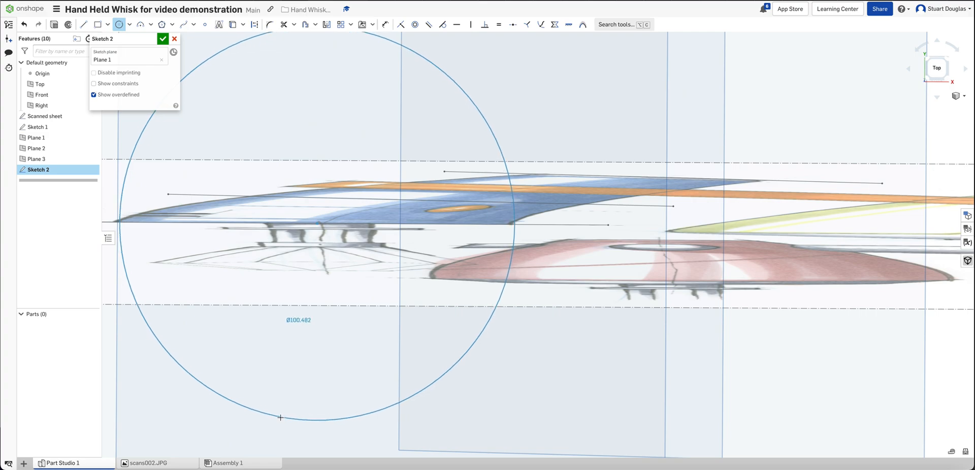
{"action": "left_click", "coordinate": [280, 417]}
Dimension the base circle's diameter to 100 mm
{"action": "key", "text": "d"}
{"action": "left_click", "coordinate": [489, 367]}
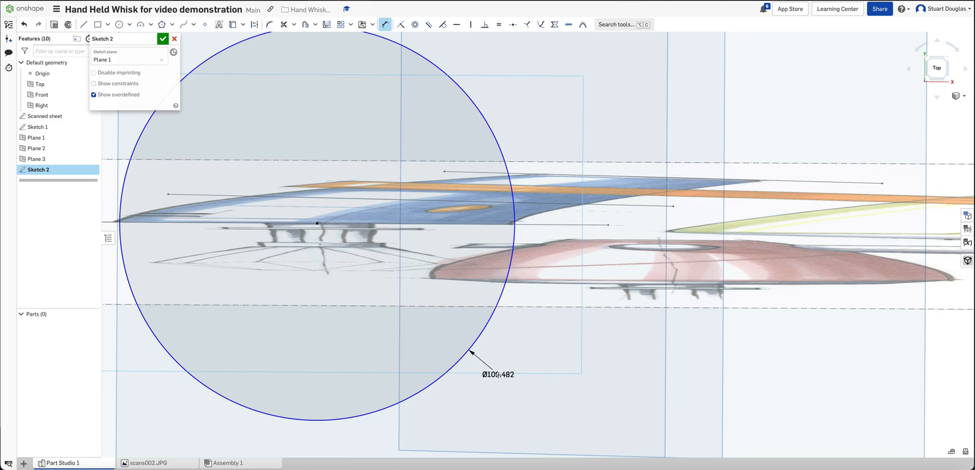
{"action": "left_click", "coordinate": [497, 372]}
{"action": "type", "text": "100"}
{"action": "key", "text": "Return"}
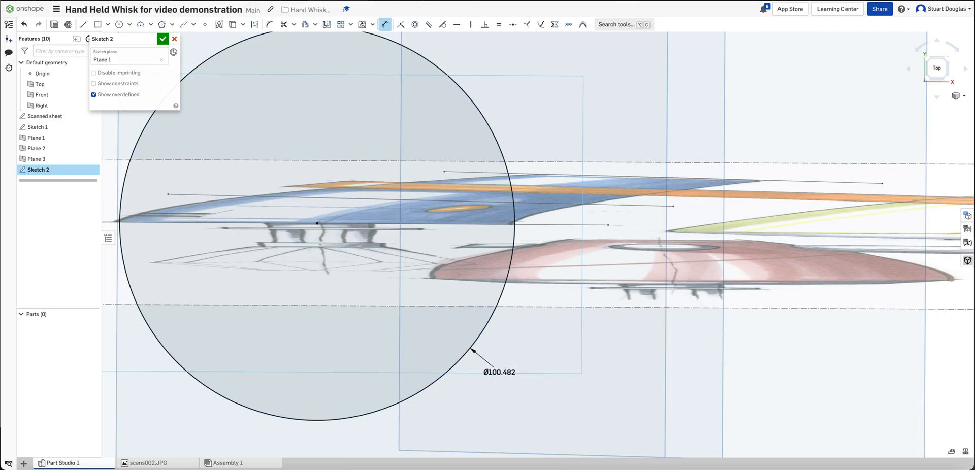
Examine how the base circle and its centre line up with the blue whisk body's outline in the scanned drawing
{"action": "scroll", "coordinate": [517, 219], "scroll_direction": "down", "scroll_amount": 5}
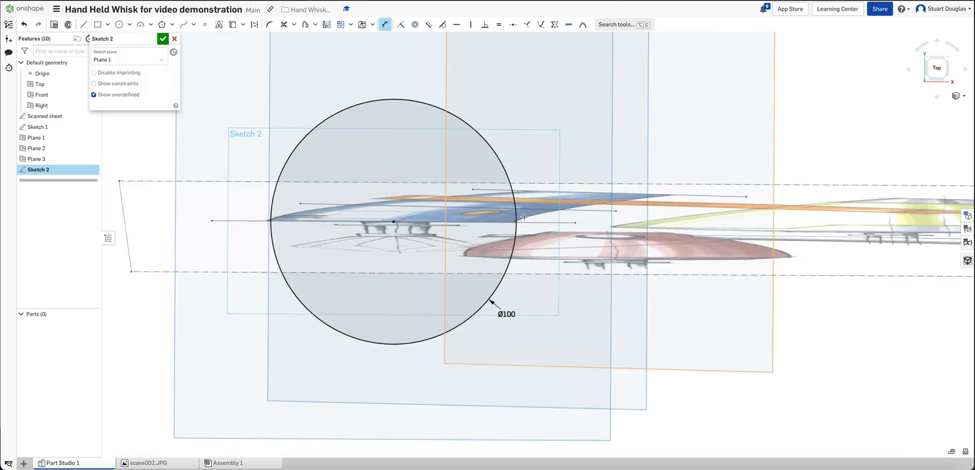
{"action": "right_click_drag", "start_coordinate": [597, 247], "coordinate": [592, 188]}
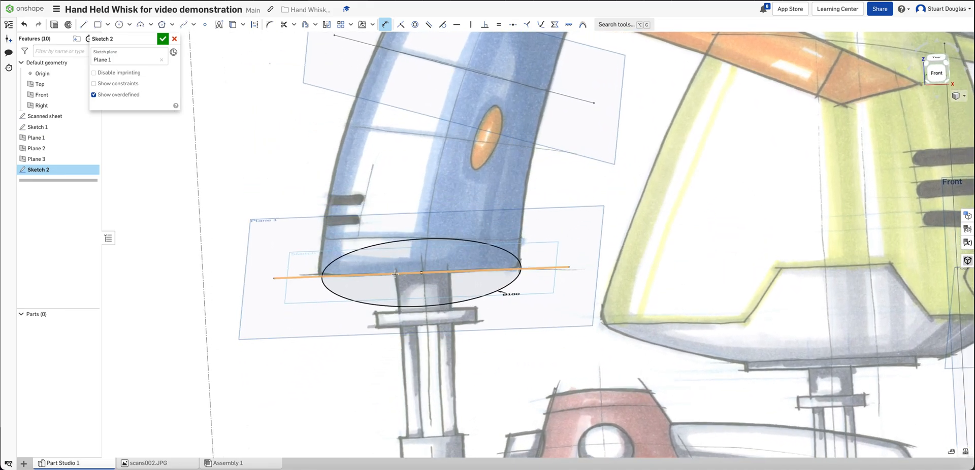
{"action": "scroll", "coordinate": [377, 273], "scroll_direction": "up", "scroll_amount": 1}
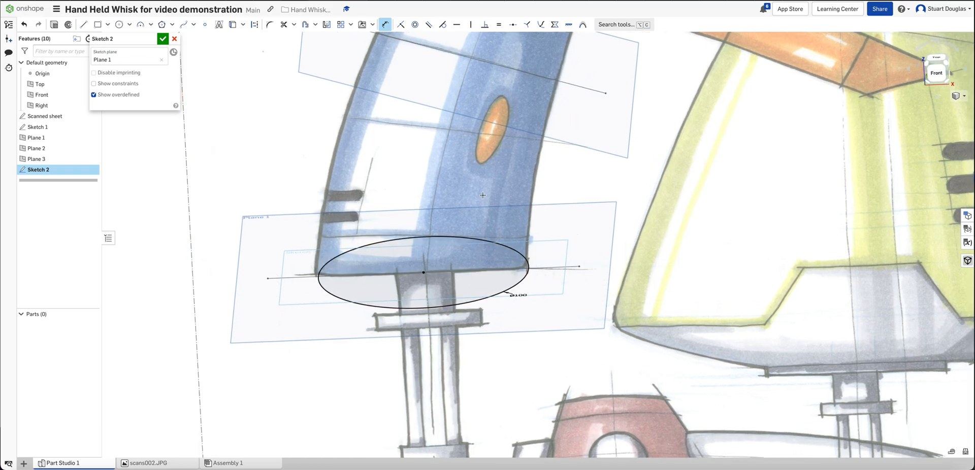
{"action": "key", "text": "Escape"}
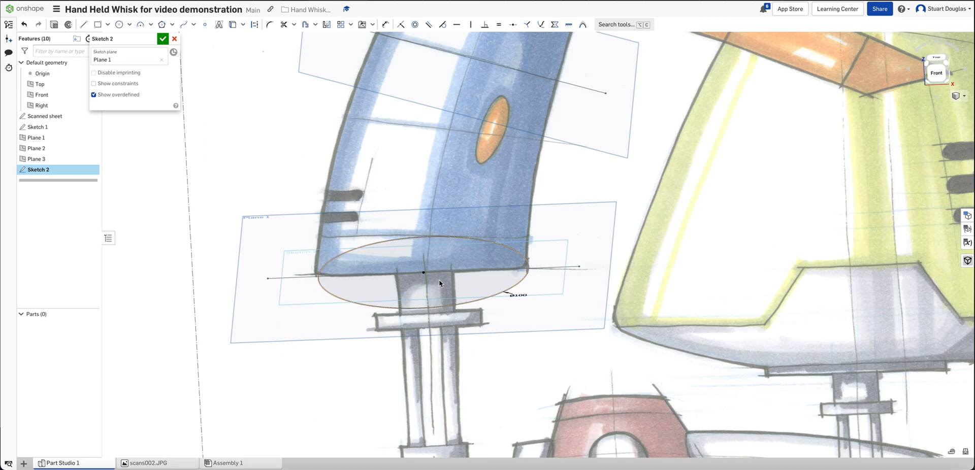
{"action": "scroll", "coordinate": [391, 279], "scroll_direction": "up", "scroll_amount": 3}
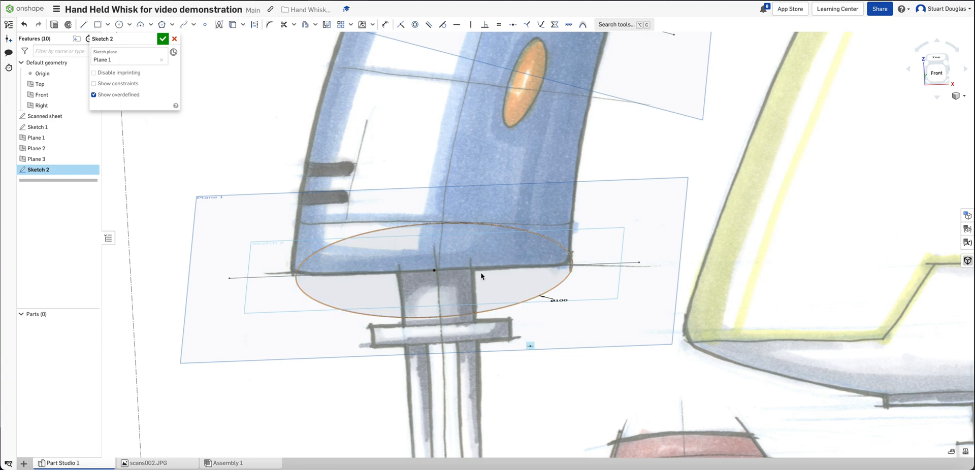
{"action": "scroll", "coordinate": [438, 276], "scroll_direction": "up", "scroll_amount": 2}
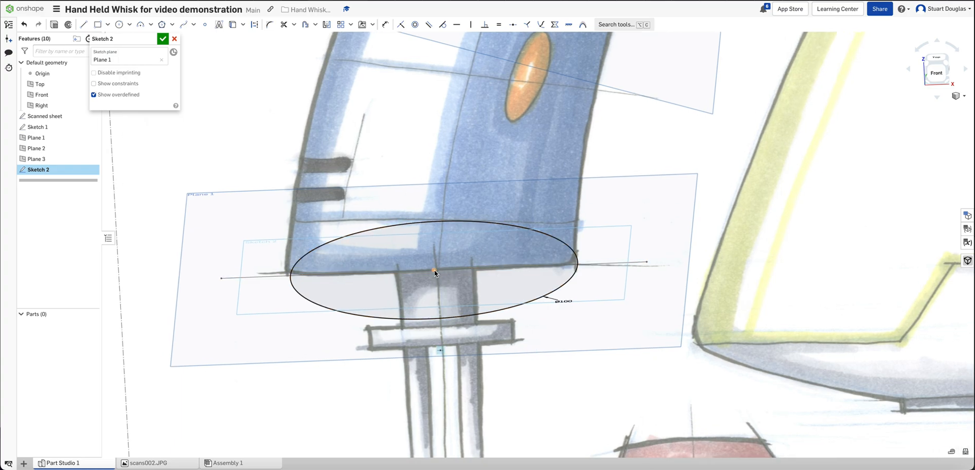
{"action": "left_click", "coordinate": [453, 222]}
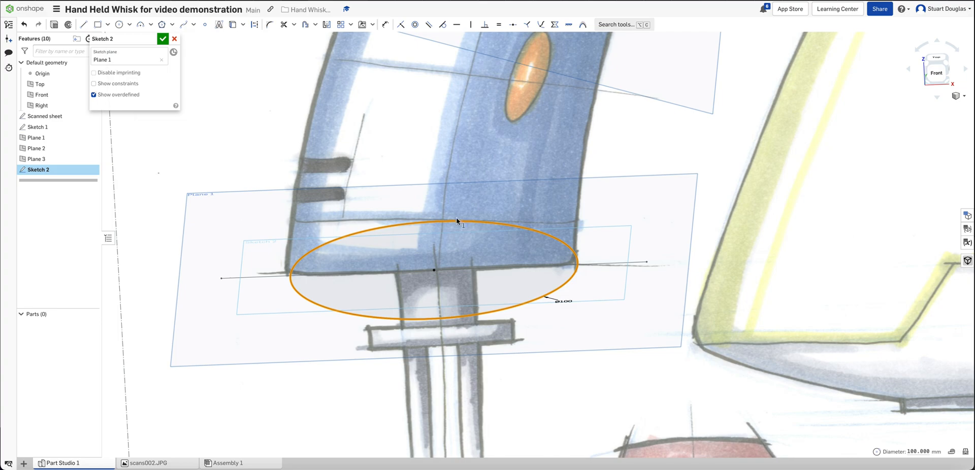
{"action": "left_click", "coordinate": [114, 276]}
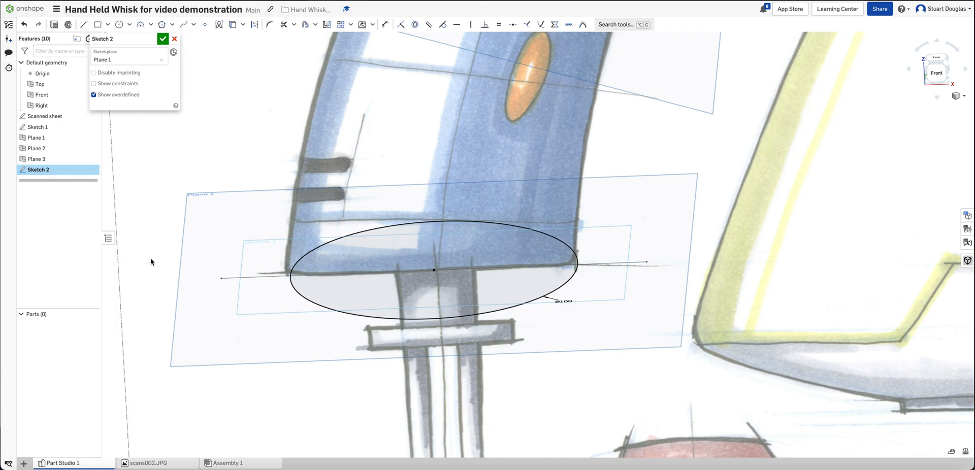
{"action": "left_click", "coordinate": [312, 254]}
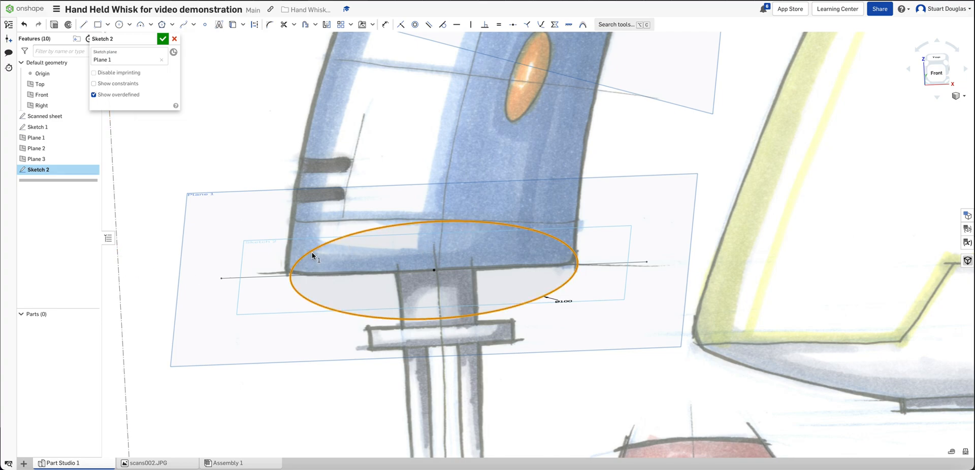
{"action": "left_click", "coordinate": [523, 306]}
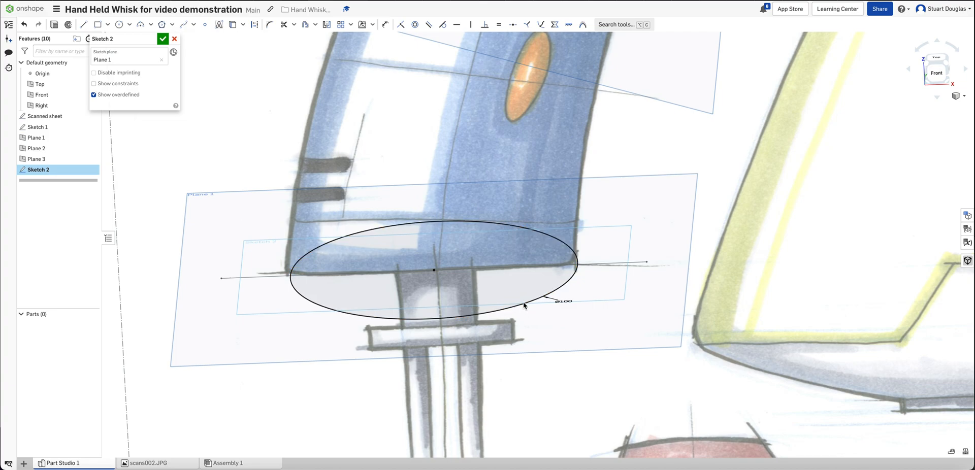
{"action": "left_click", "coordinate": [523, 307]}
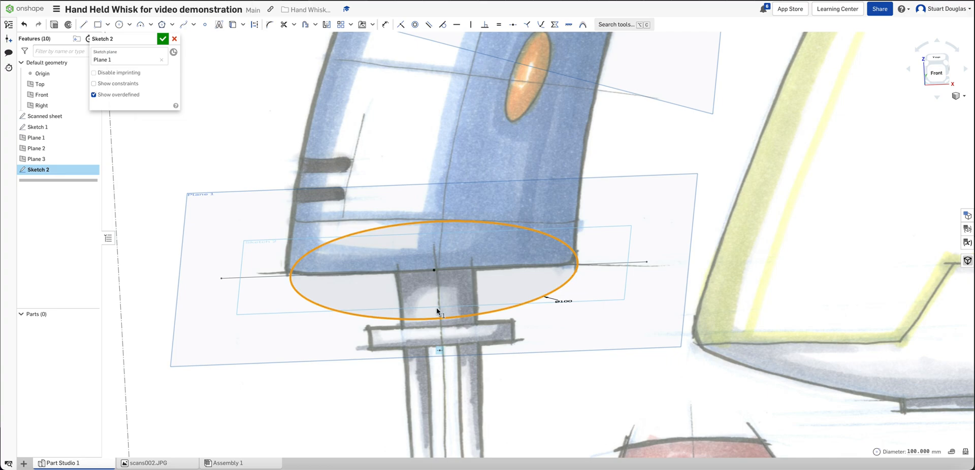
Delete the constraint on the circle's centre and shift the circle slightly along the base line to match the blue body's outline
{"action": "key", "text": "Escape"}
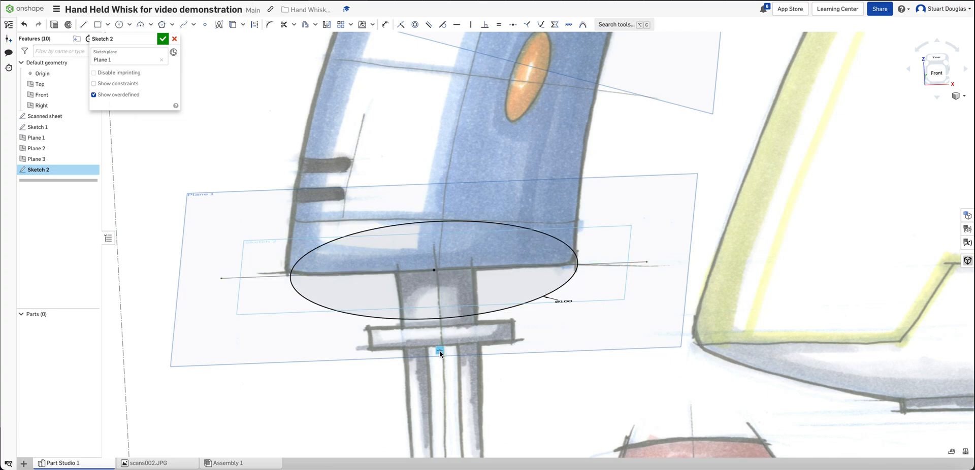
{"action": "key", "text": "Delete"}
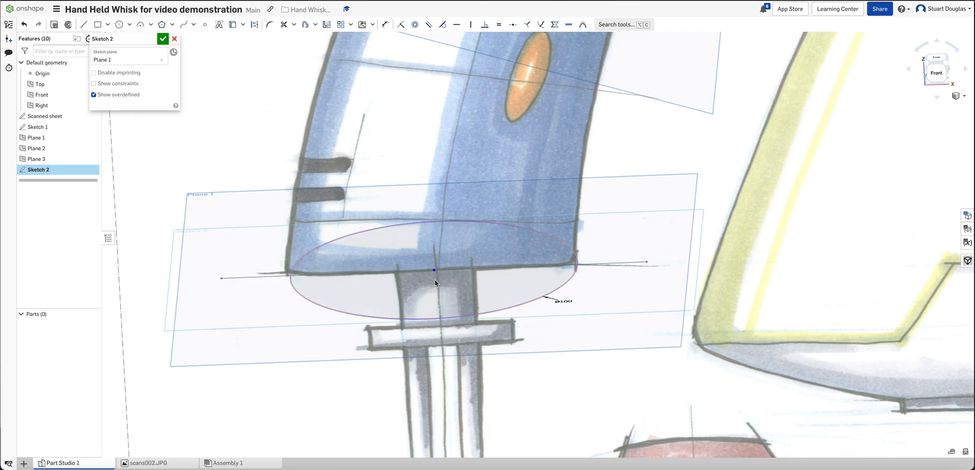
{"action": "left_click_drag", "start_coordinate": [424, 274], "coordinate": [433, 276]}
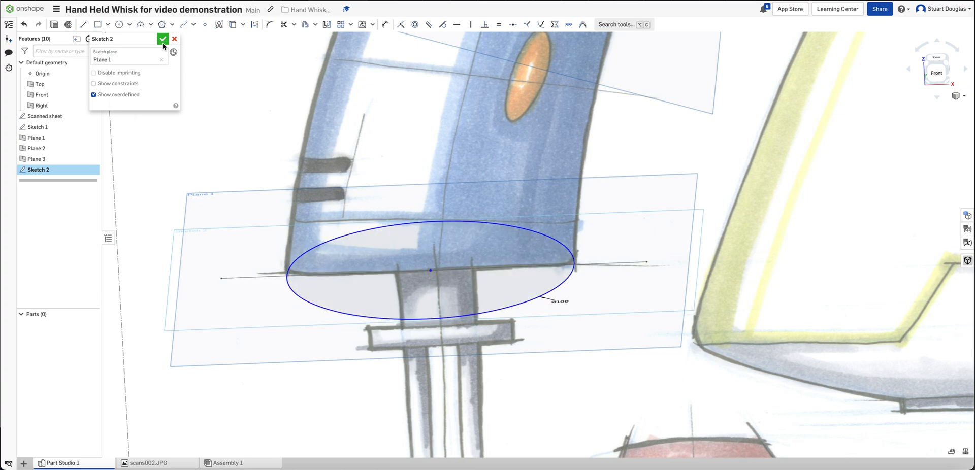